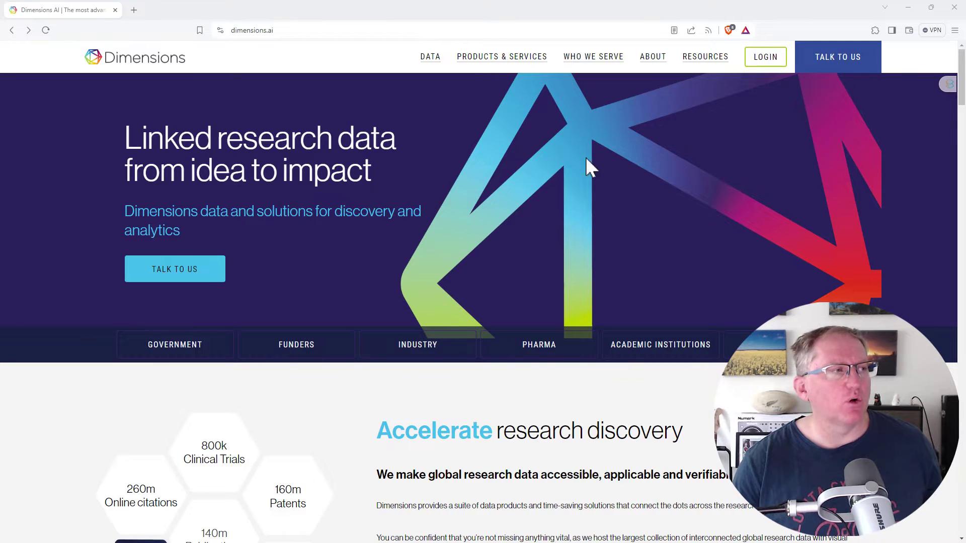
Scroll the dimensions.ai homepage past the stats and Find reviewers sections to Access custom solutions.
scroll(593, 170, down, 5)
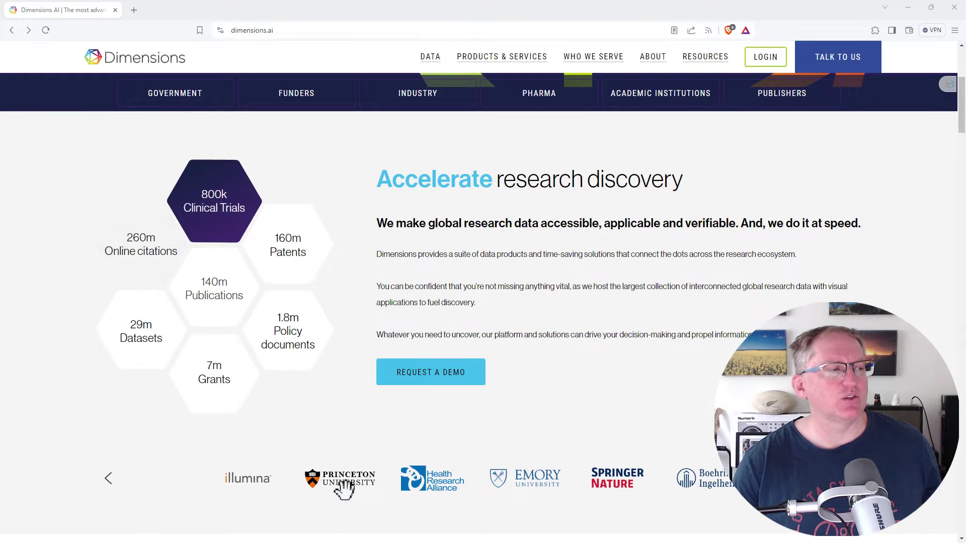
scroll(483, 301, down, 5)
scroll(483, 301, down, 5)
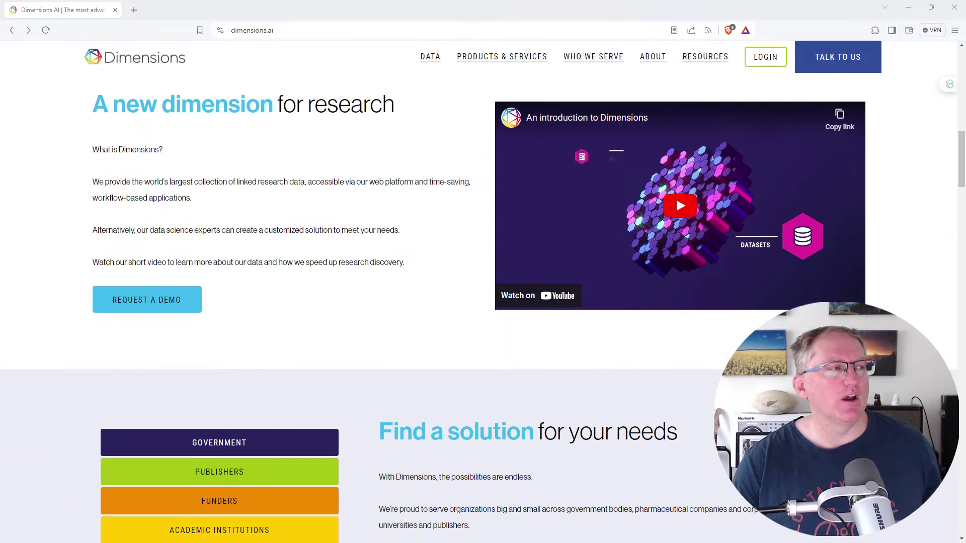
scroll(250, 138, down, 6)
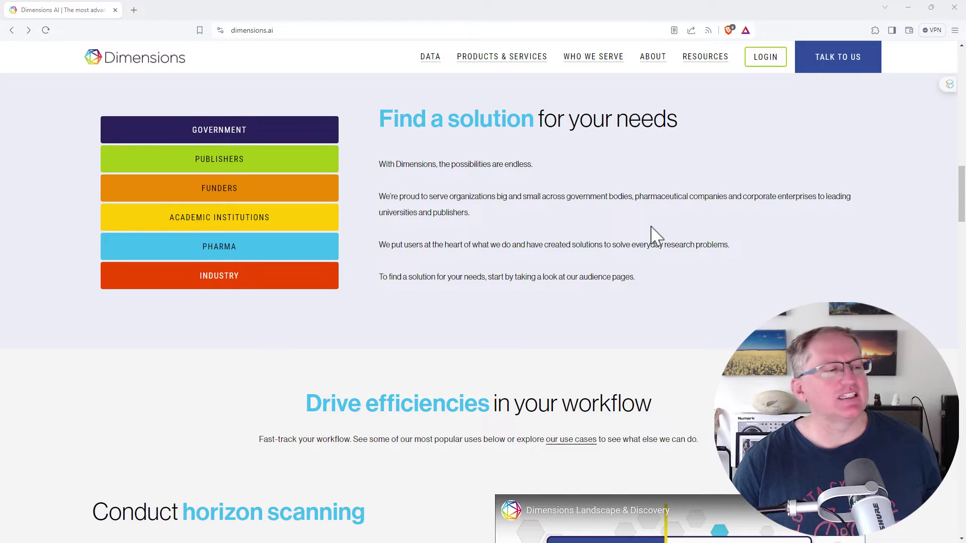
scroll(675, 230, down, 5)
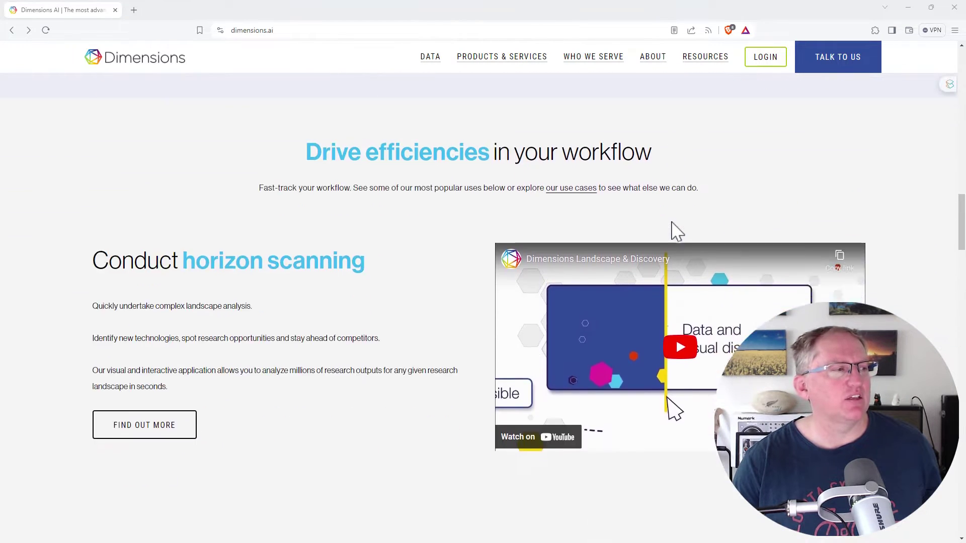
scroll(673, 219, down, 2)
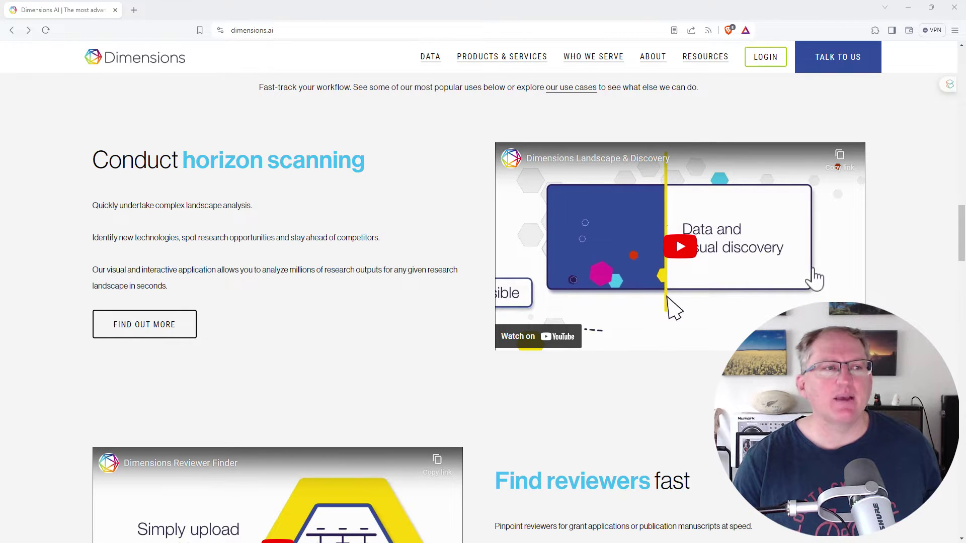
scroll(415, 232, down, 7)
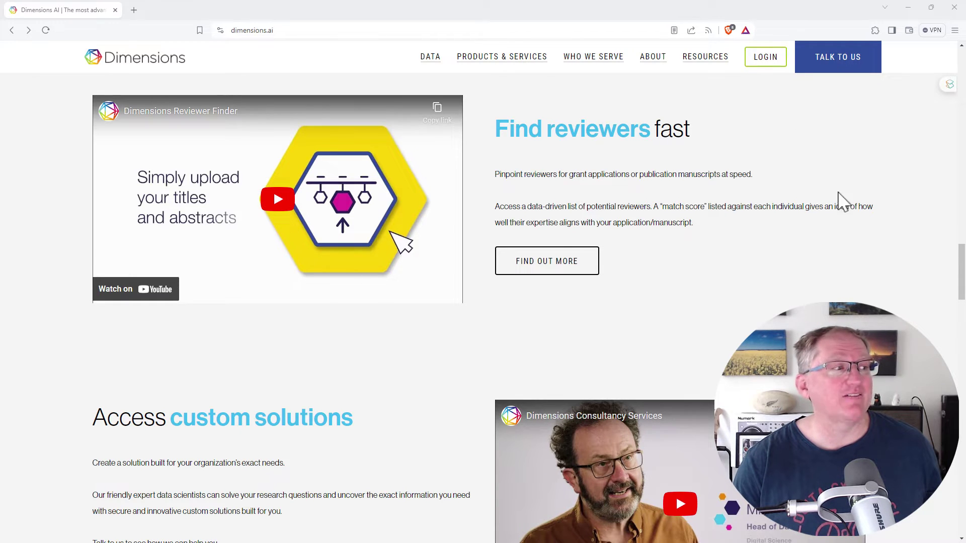
scroll(843, 201, down, 4)
scroll(843, 212, down, 2)
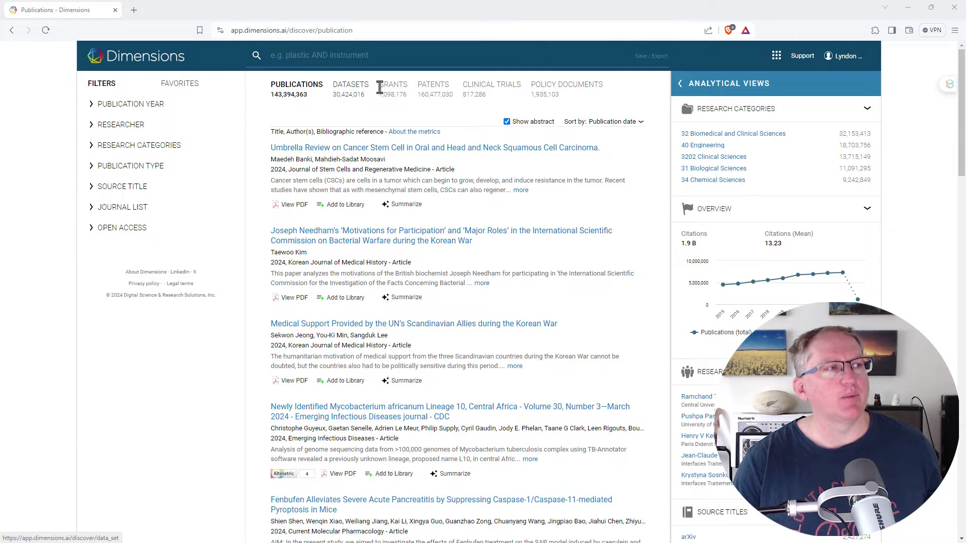
Scroll through the default Publications results listing 143,394,363 publications.
mouse_move(358, 95)
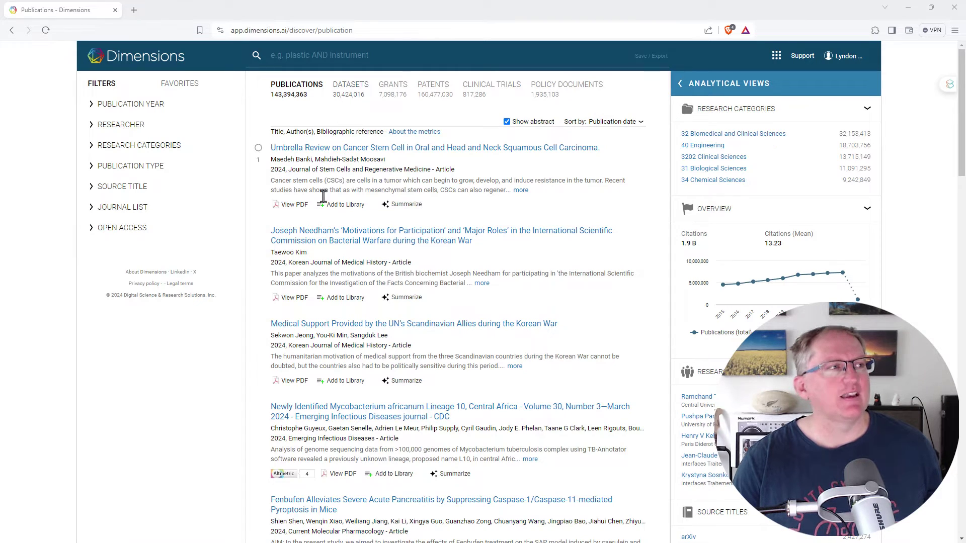
scroll(523, 226, down, 8)
scroll(495, 209, up, 8)
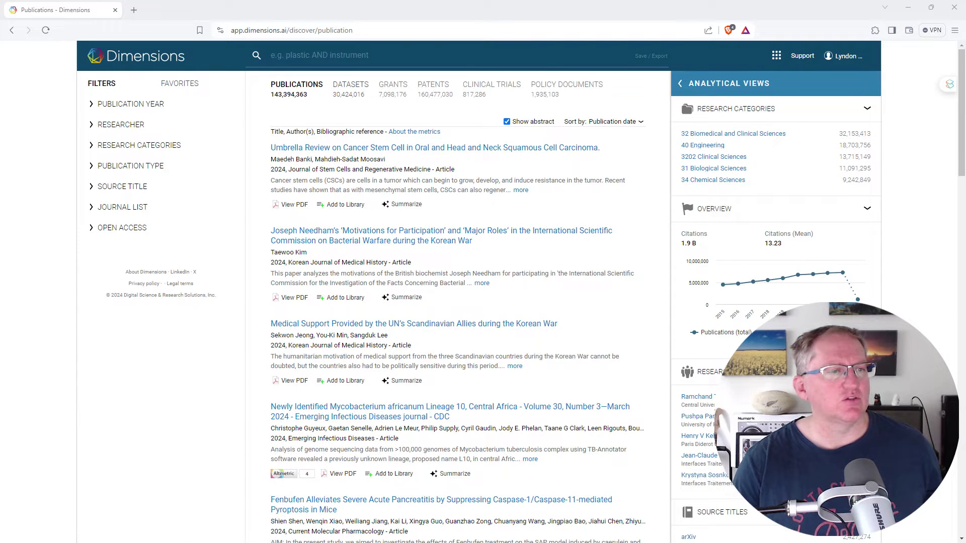
scroll(702, 468, down, 2)
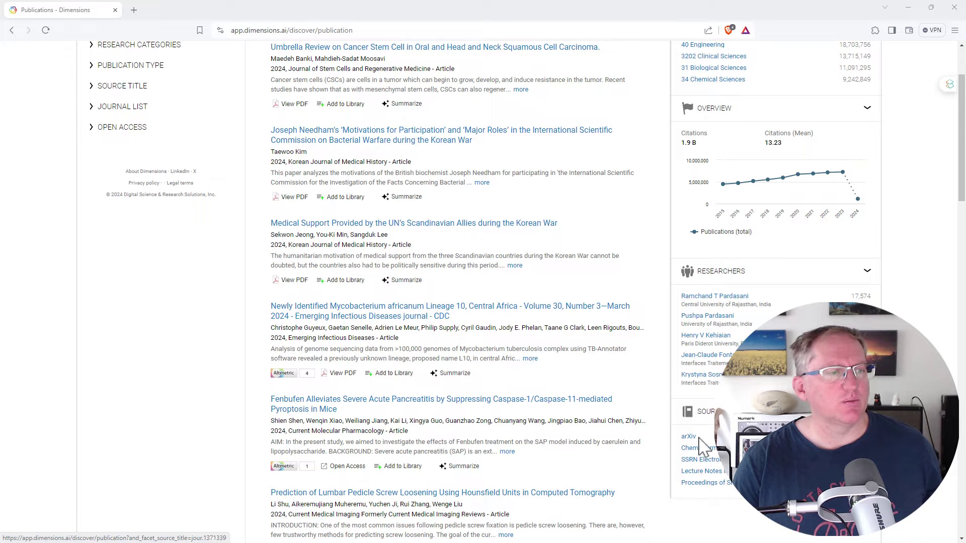
scroll(472, 276, up, 2)
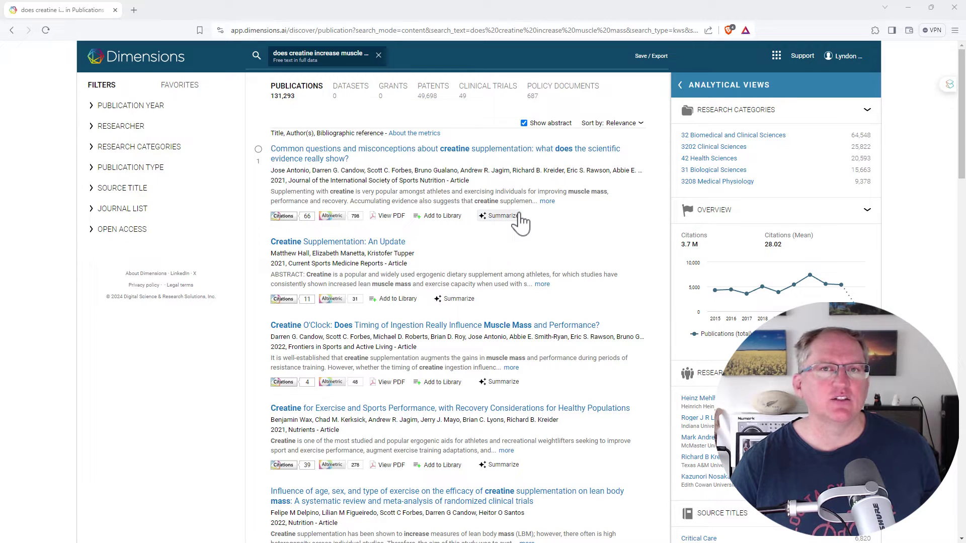
Inspect the Citations and Altmetric badges on the top creatine search result.
mouse_move(288, 225)
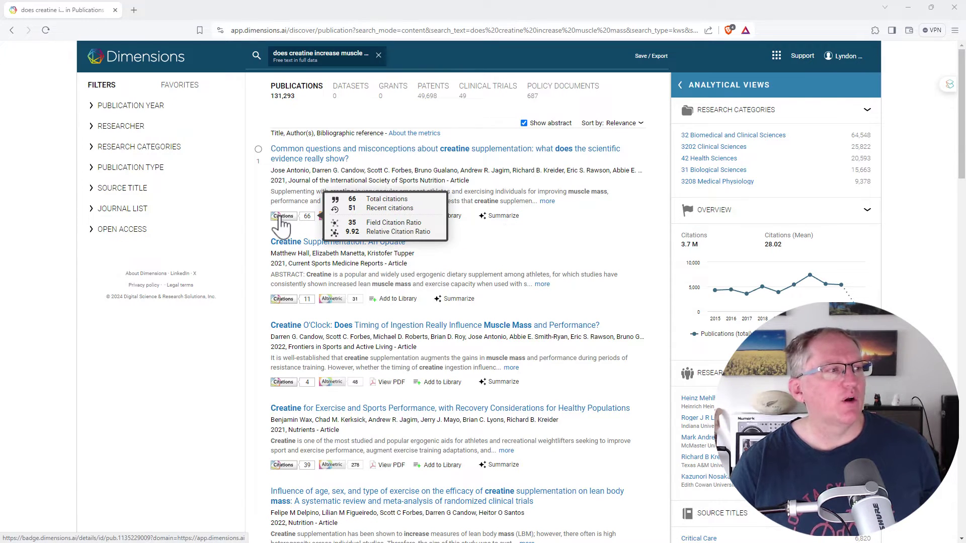
mouse_move(334, 217)
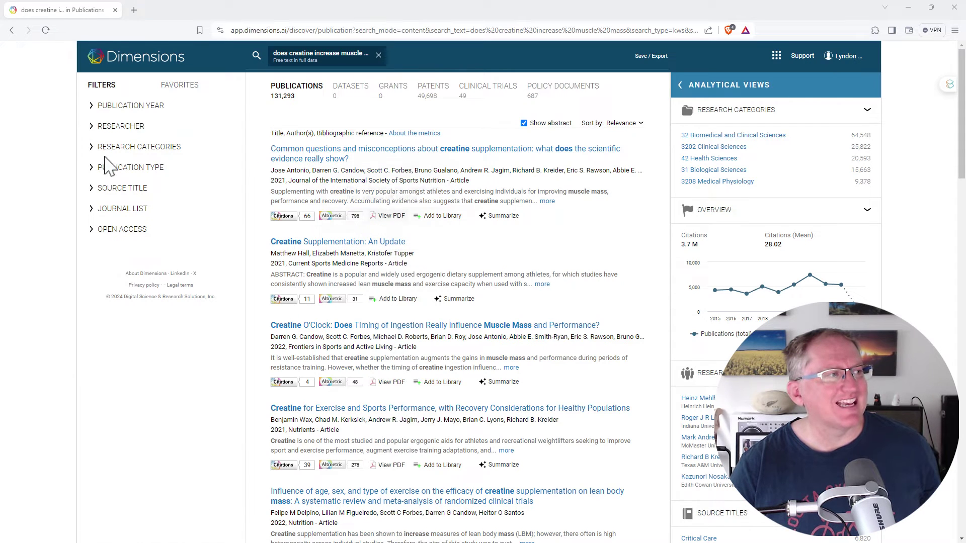
Check and hide the top researchers, then expand Open Access: 82,849 closed, 48,446 open access.
click(91, 128)
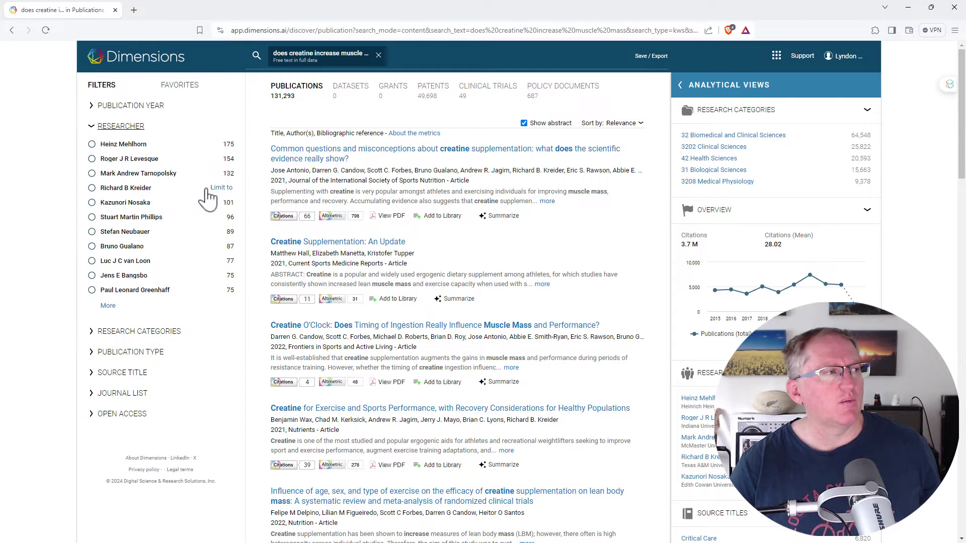
mouse_move(219, 151)
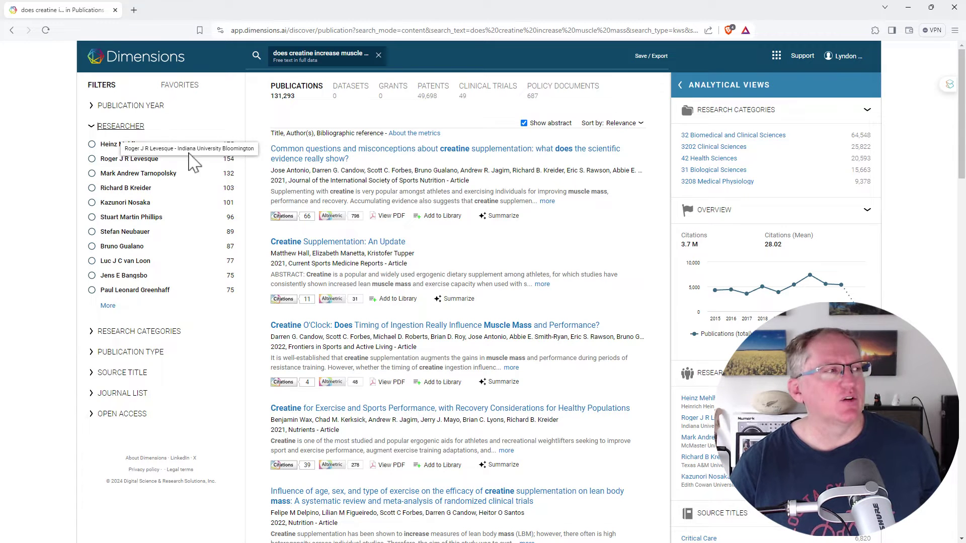
click(91, 127)
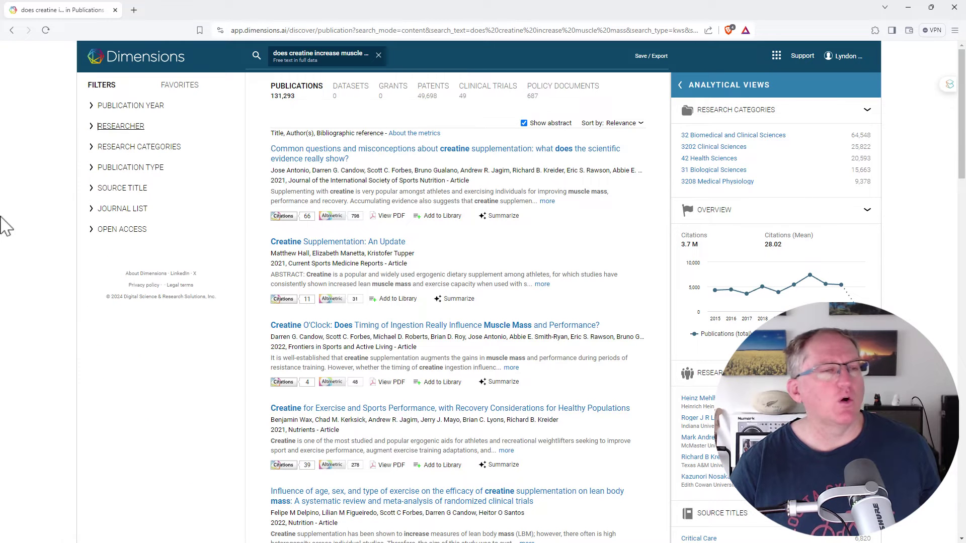
click(92, 229)
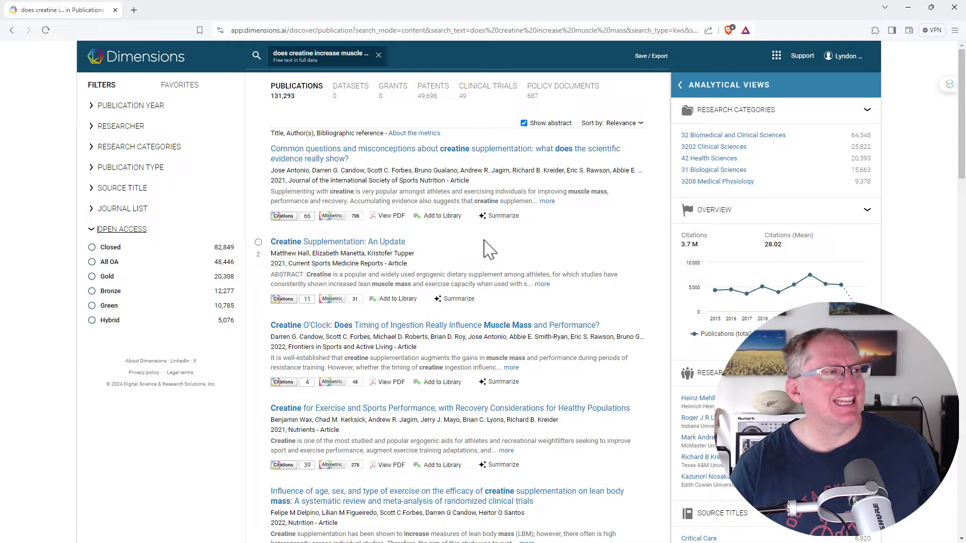
Summarize the first creatine paper, viewing its Key highlights, Top keywords and TL;DR.
click(500, 216)
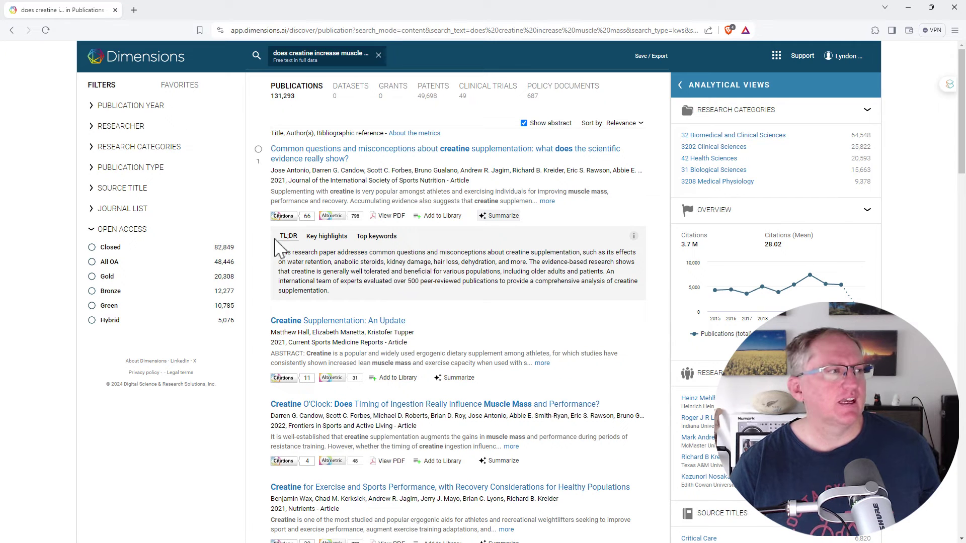
click(326, 236)
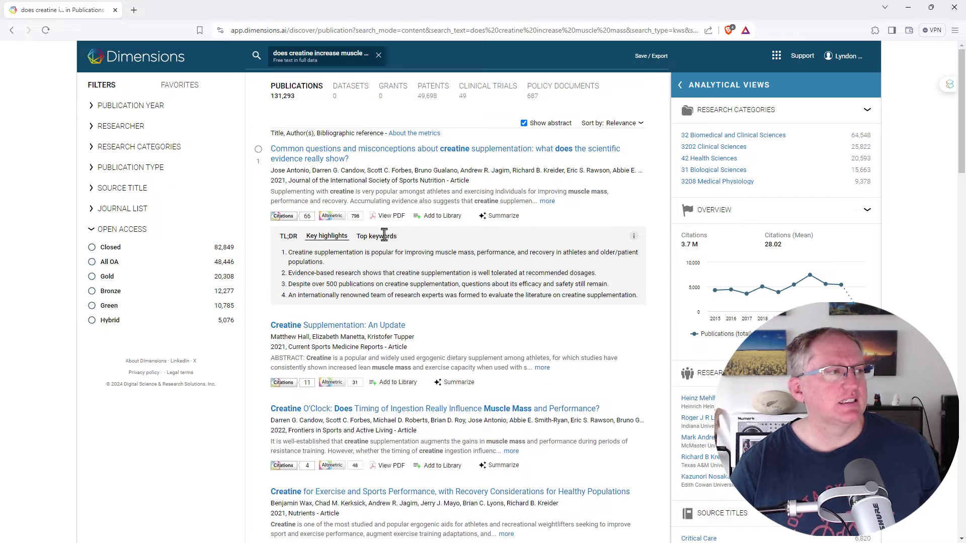
click(390, 236)
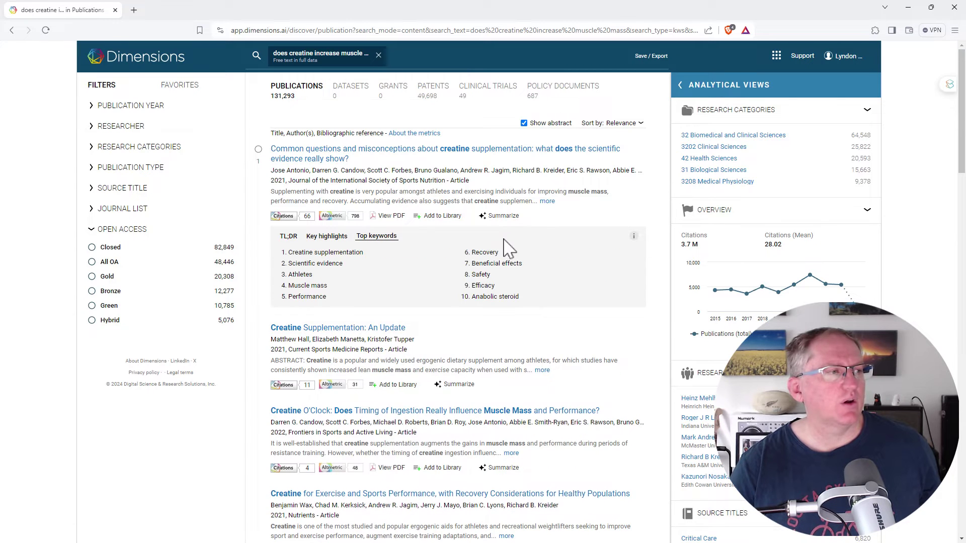
click(288, 236)
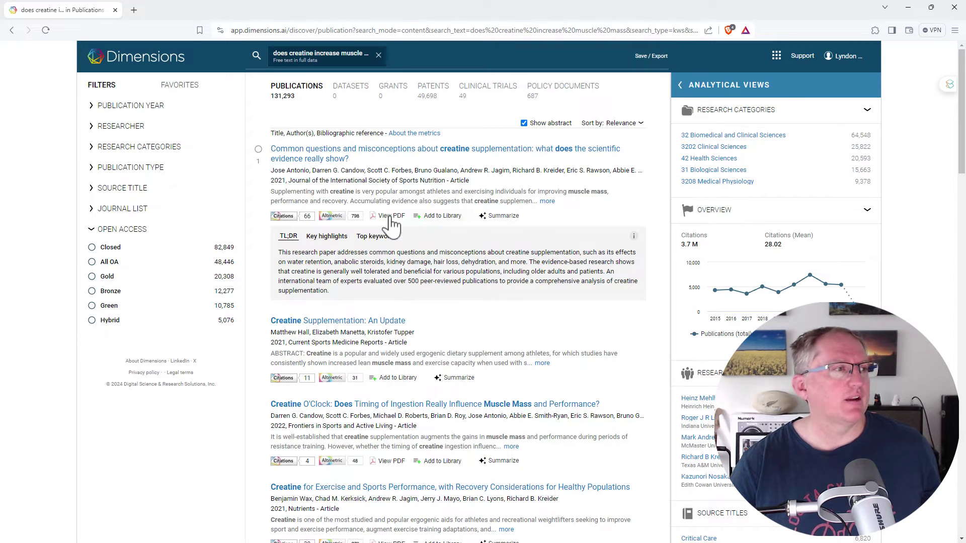
Try adding the first paper to a library, then dismiss the library-linking prompt.
mouse_move(366, 217)
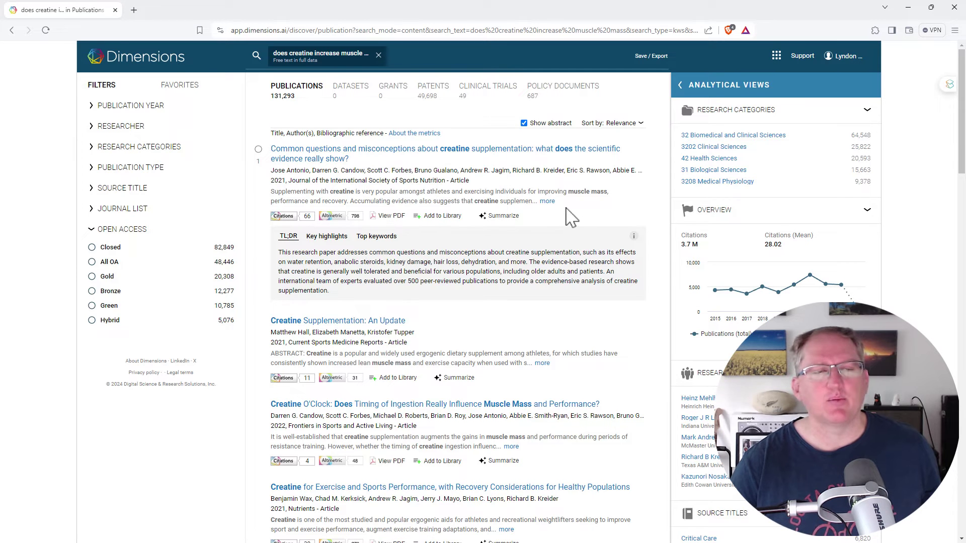
click(442, 215)
click(316, 191)
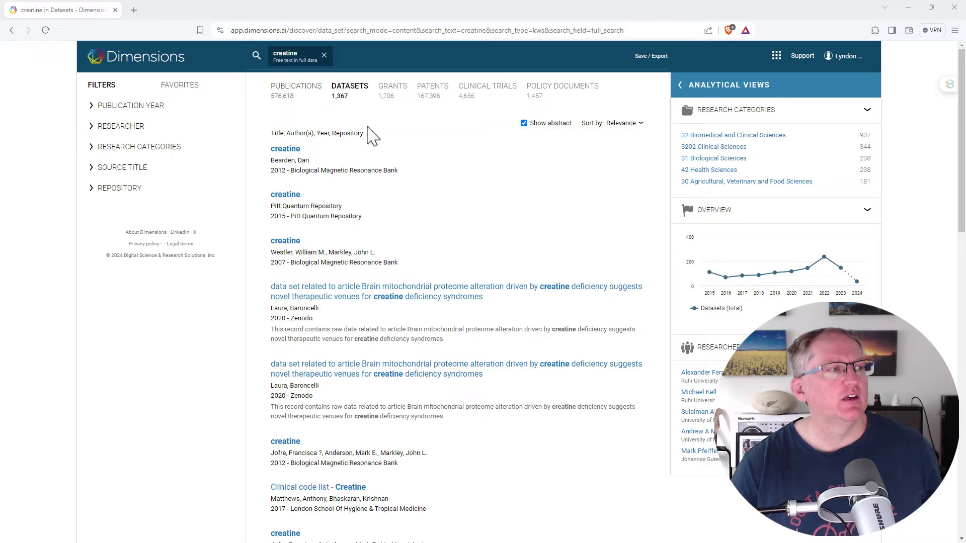
Scroll the creatine datasets and switch to the glycemic control review's PROSPERO record tab.
scroll(511, 230, down, 5)
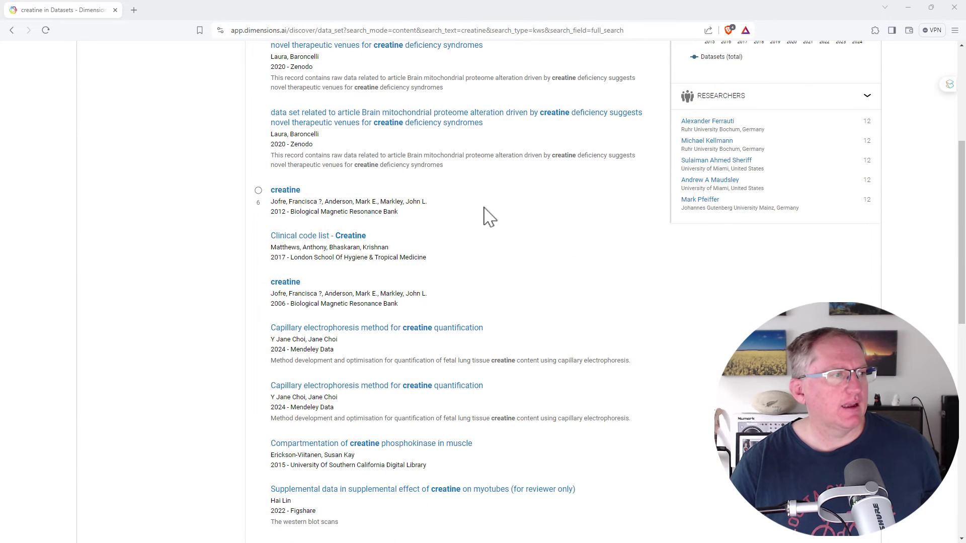
scroll(441, 239, down, 1)
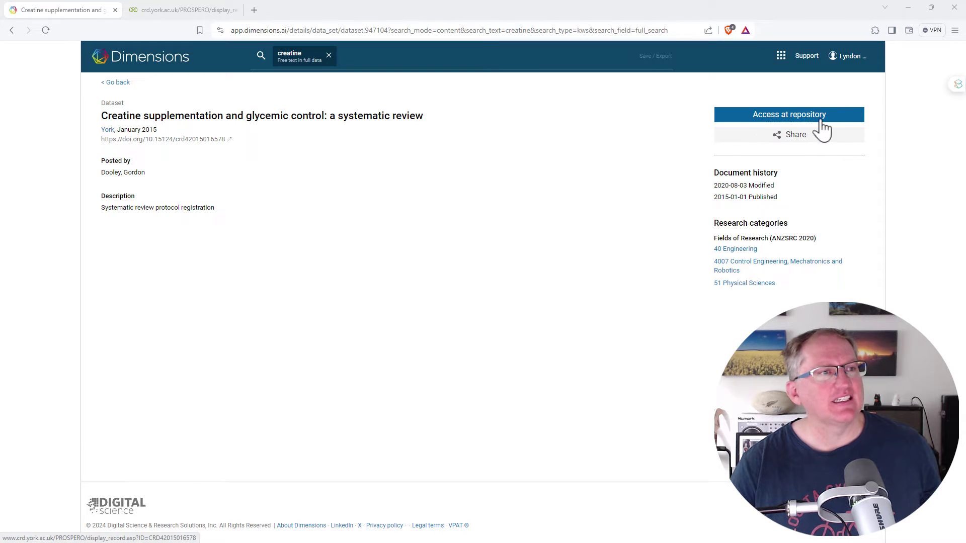
click(173, 11)
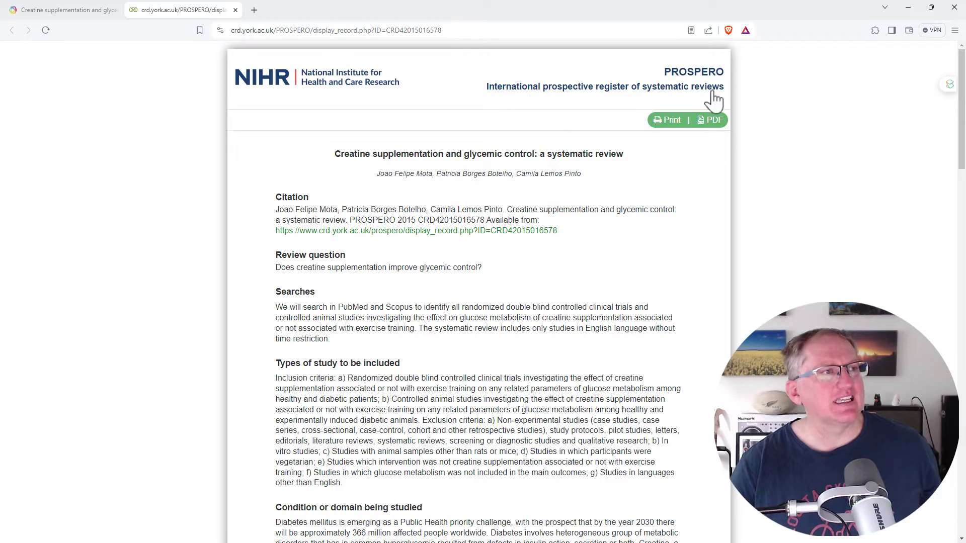
Scroll through the PROSPERO registration record, then close its tab.
scroll(445, 186, down, 4)
scroll(453, 184, down, 18)
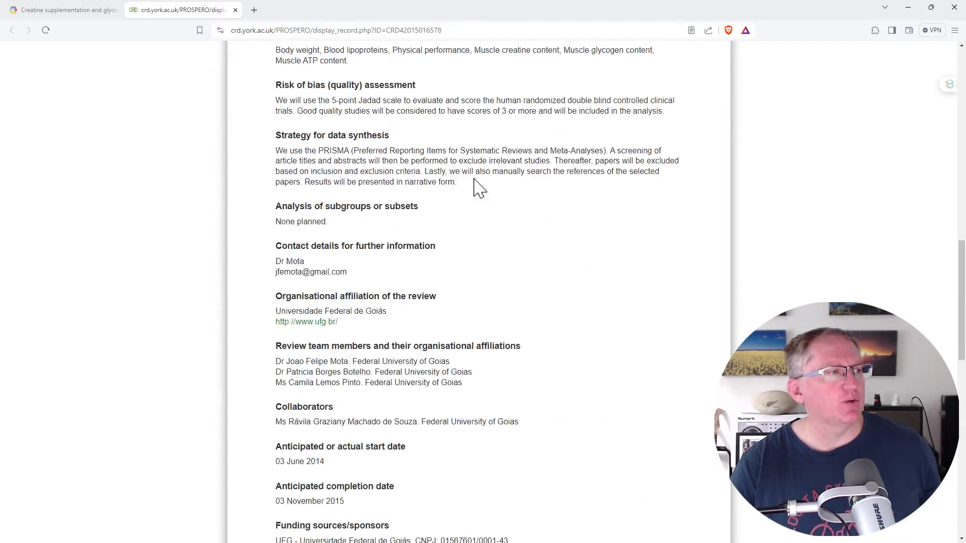
scroll(475, 175, up, 20)
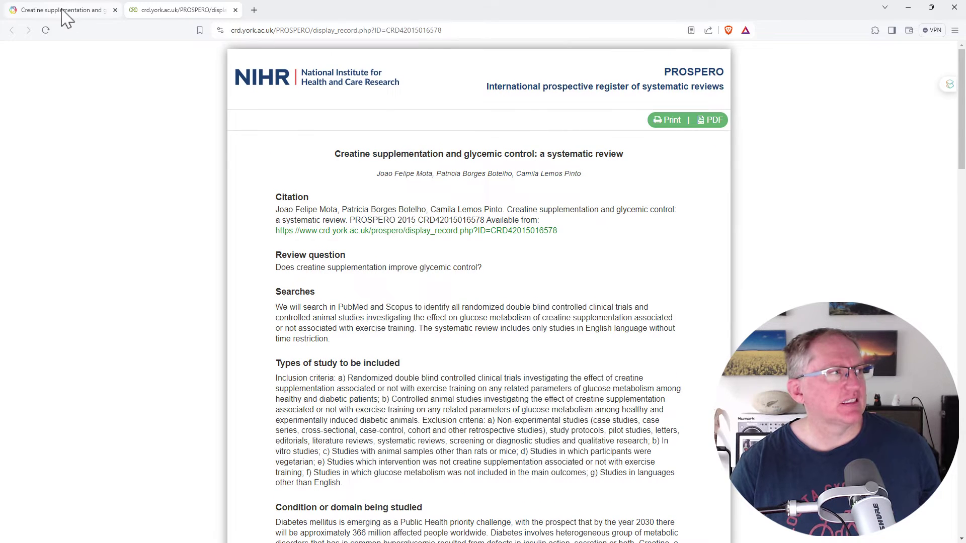
click(236, 10)
Return to the creatine dataset results and briefly highlight part of a dataset title.
click(12, 30)
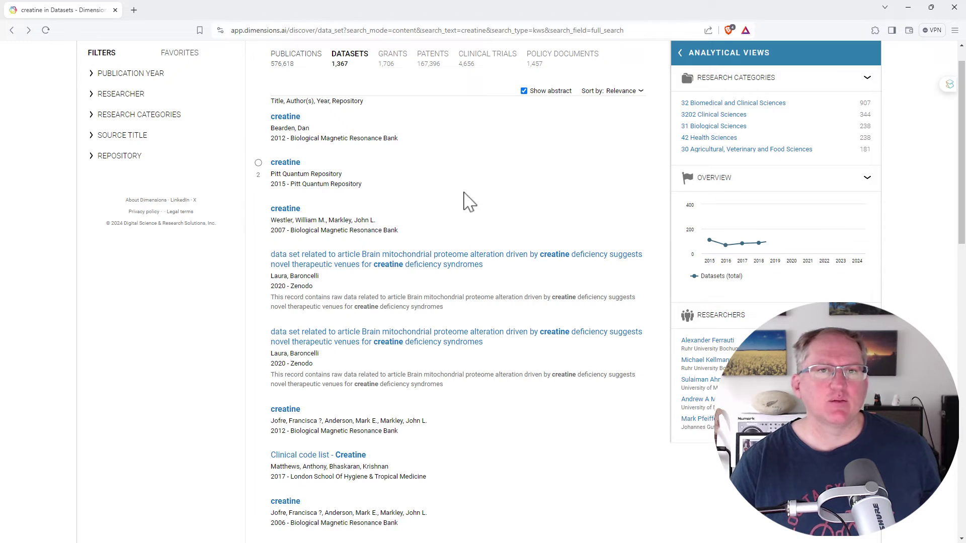
scroll(352, 173, up, 1)
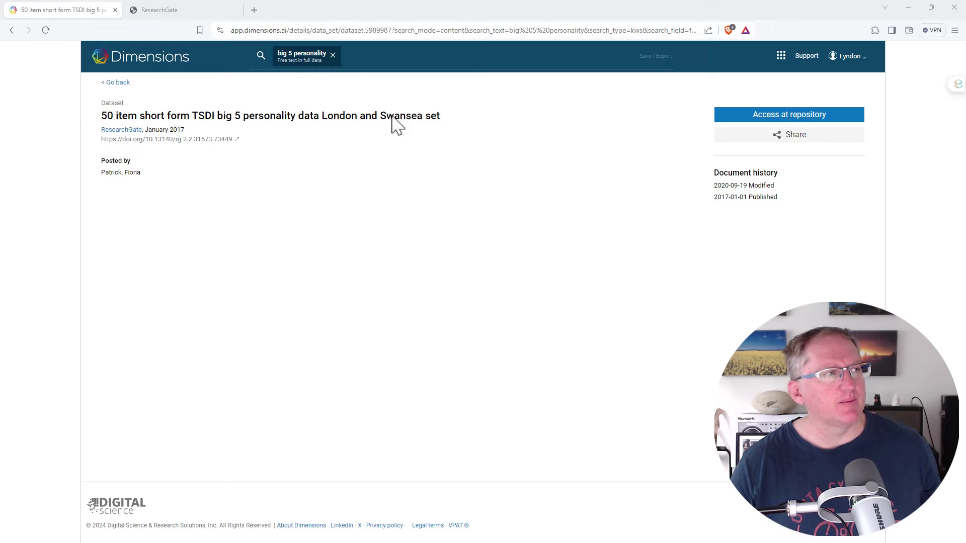
drag(380, 125, 351, 135)
click(347, 136)
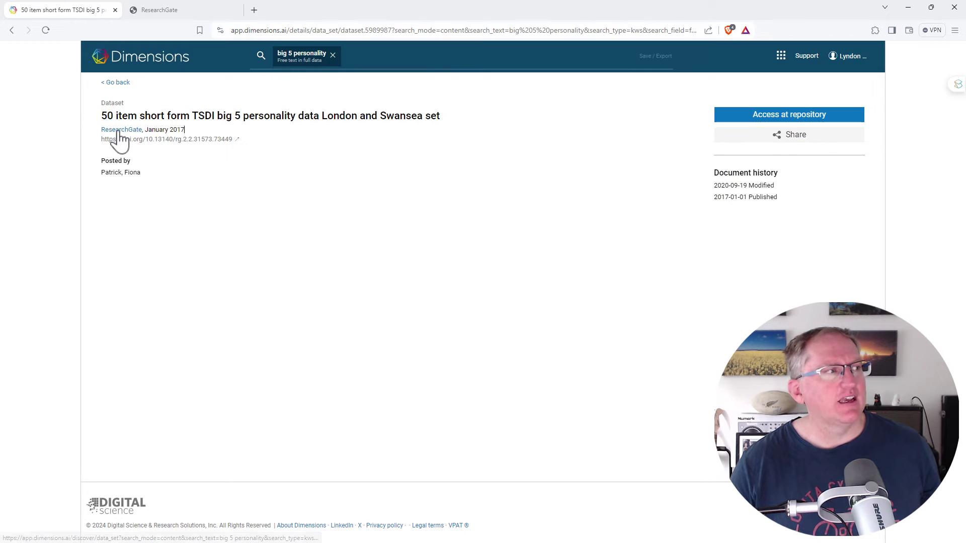
Compare the ResearchGate download page with the Dimensions record, then go back to big 5 personality results.
click(191, 14)
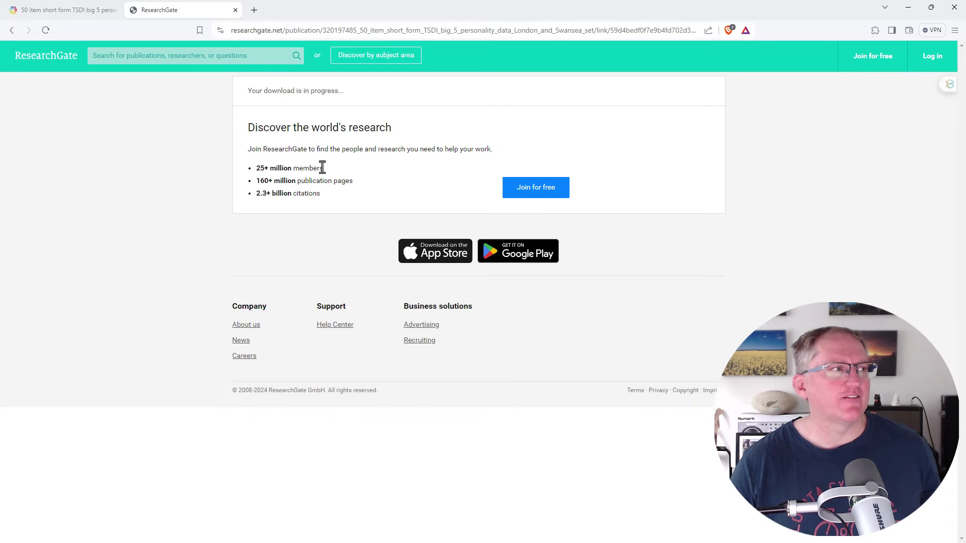
click(43, 8)
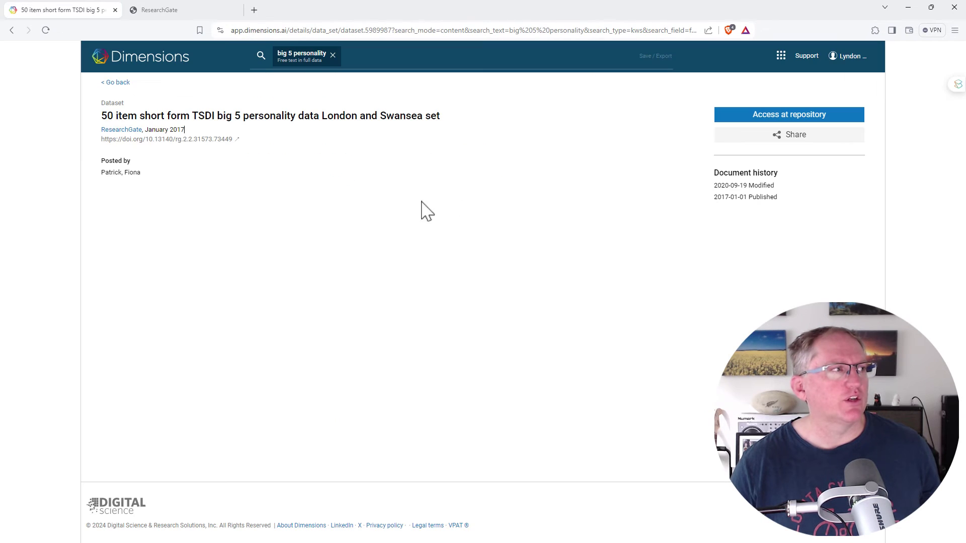
click(191, 10)
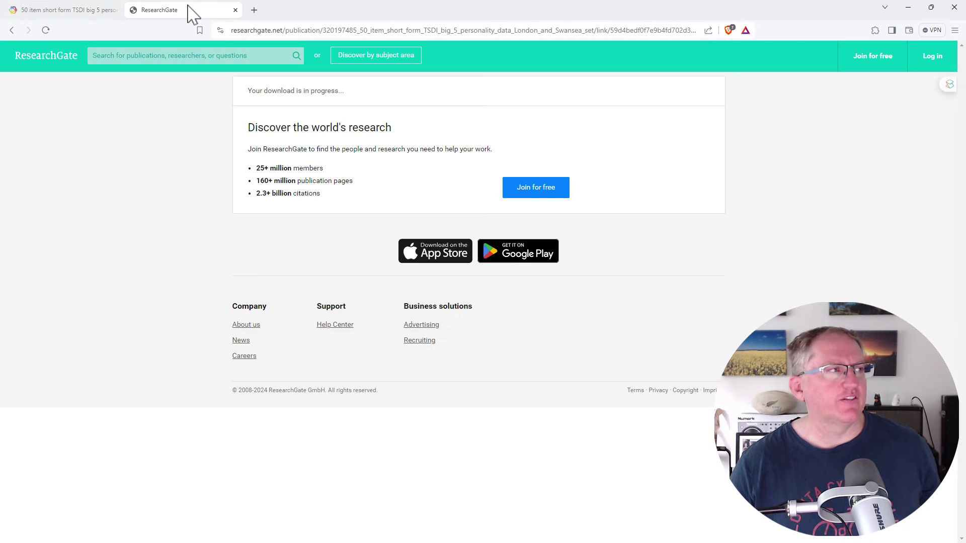
click(72, 14)
key(alt+Left)
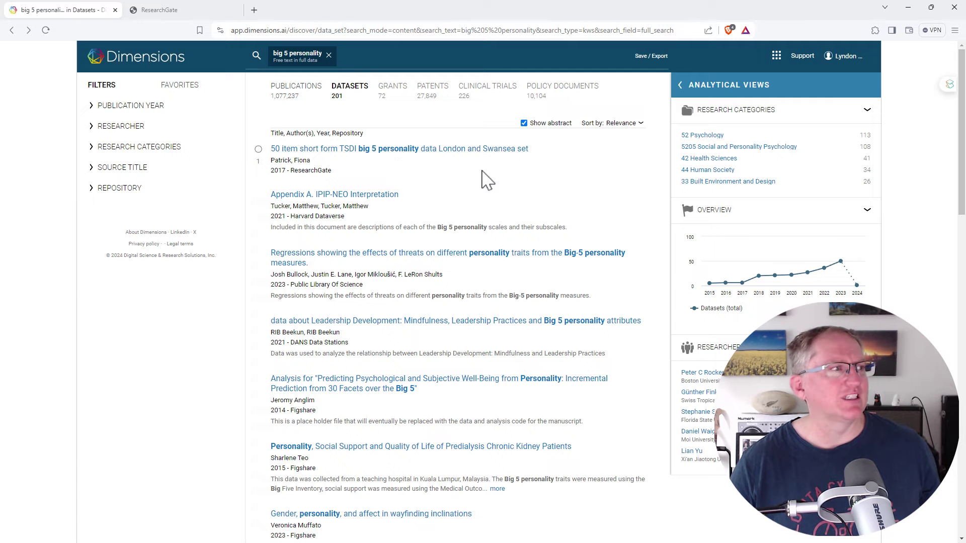
scroll(518, 189, down, 5)
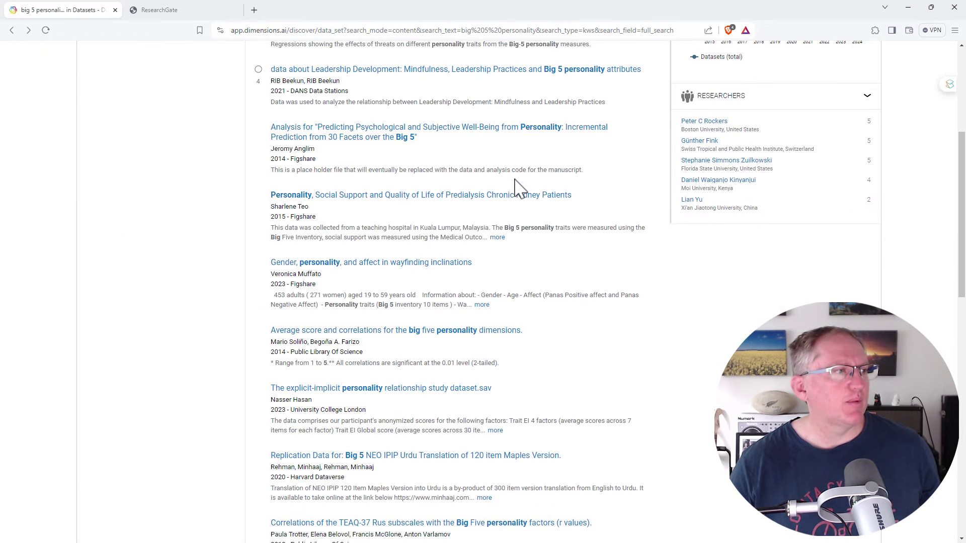
click(408, 196)
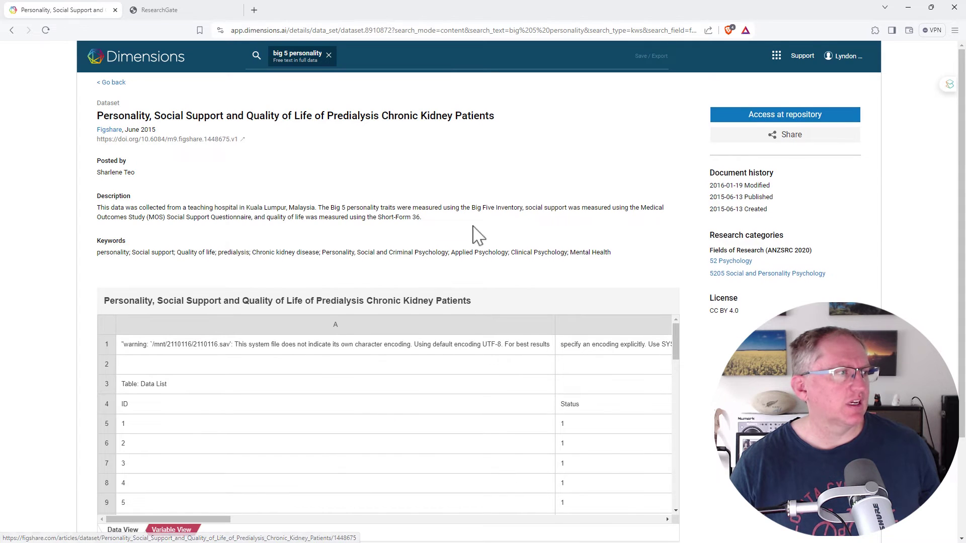
scroll(475, 233, down, 3)
scroll(503, 242, down, 3)
scroll(509, 256, down, 2)
scroll(353, 312, up, 5)
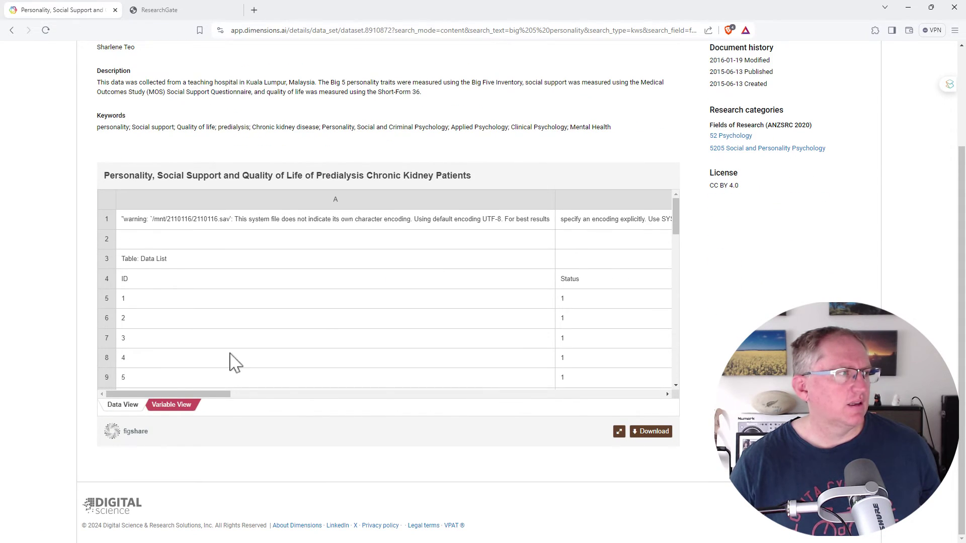
drag(186, 394, 370, 345)
scroll(263, 119, up, 2)
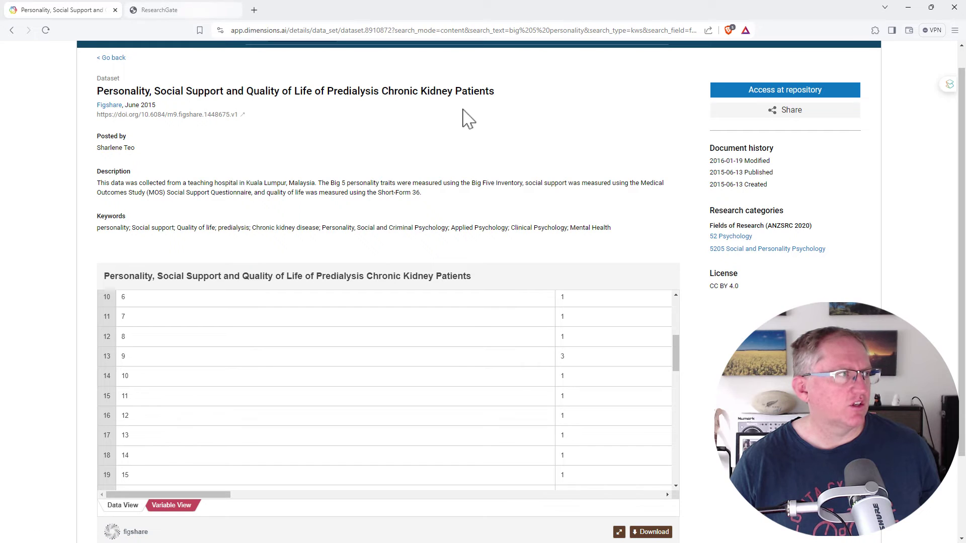
scroll(500, 145, down, 2)
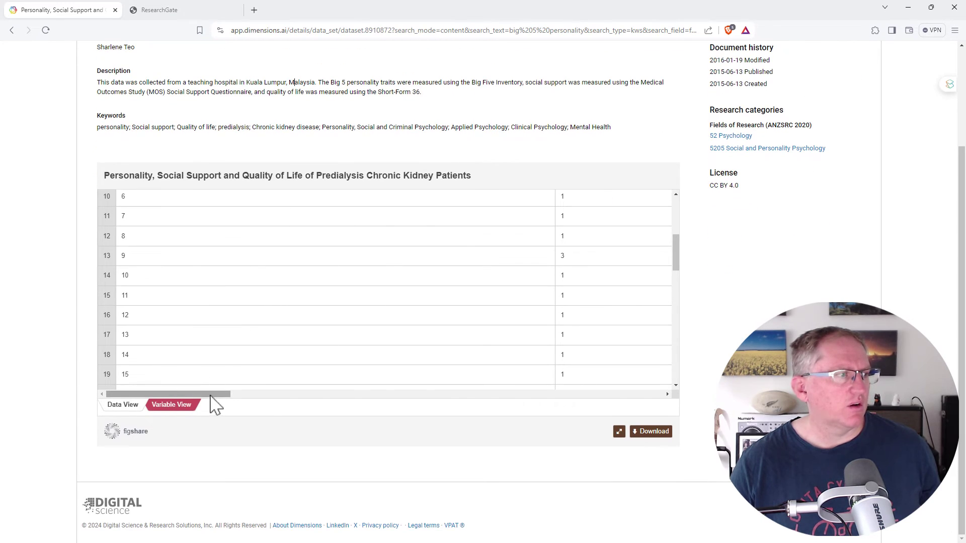
drag(212, 397, 255, 428)
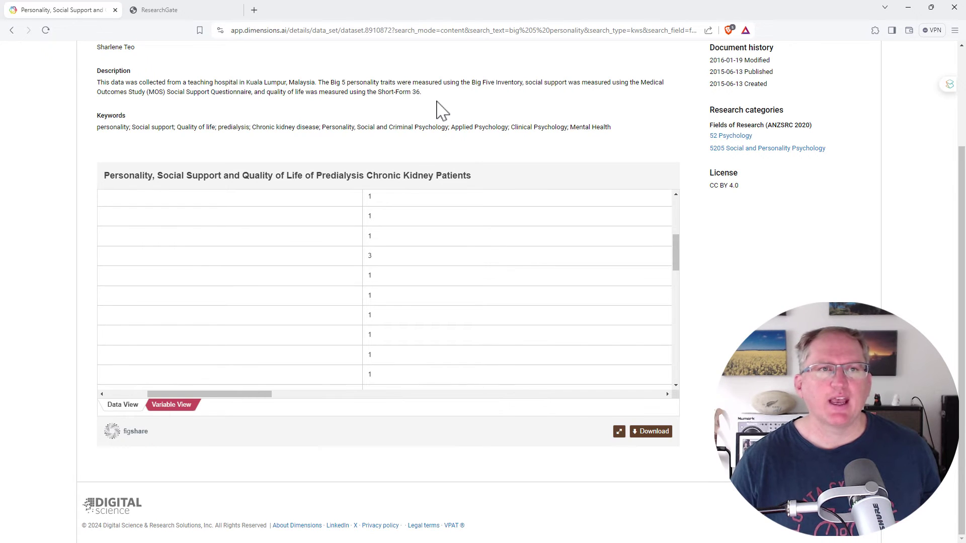
click(12, 30)
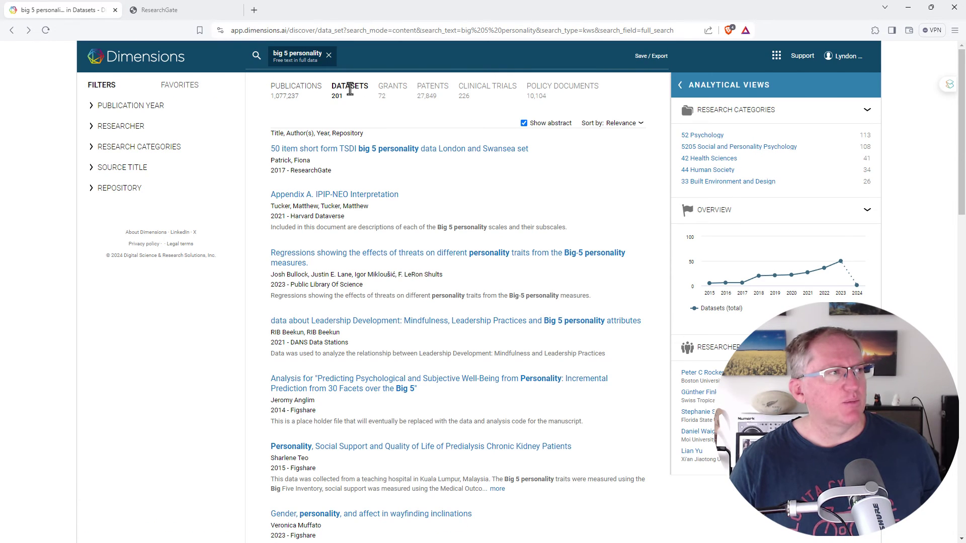
drag(341, 96, 332, 90)
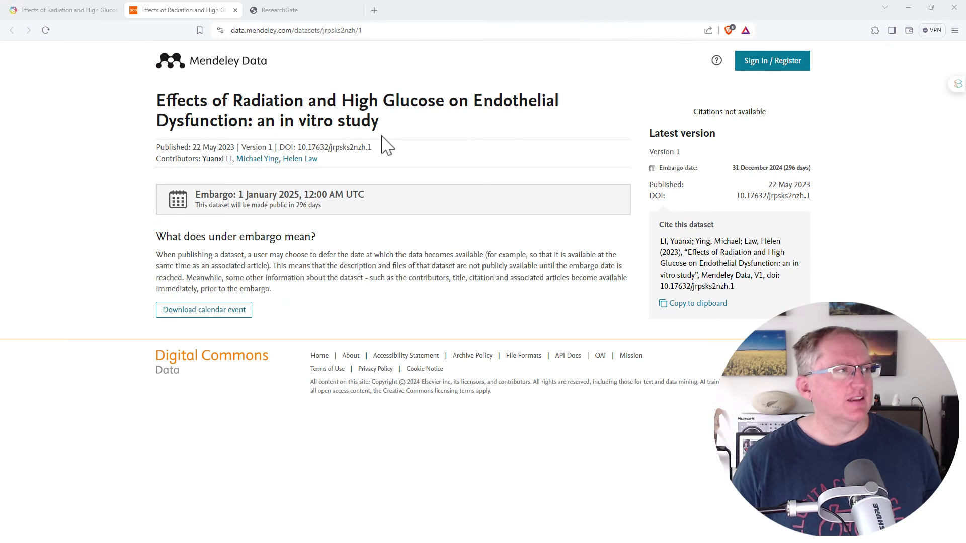
Highlight the dataset's embargo date and 296 days until release, then return to the Dimensions listing.
drag(194, 196, 441, 198)
click(436, 207)
drag(325, 207, 291, 209)
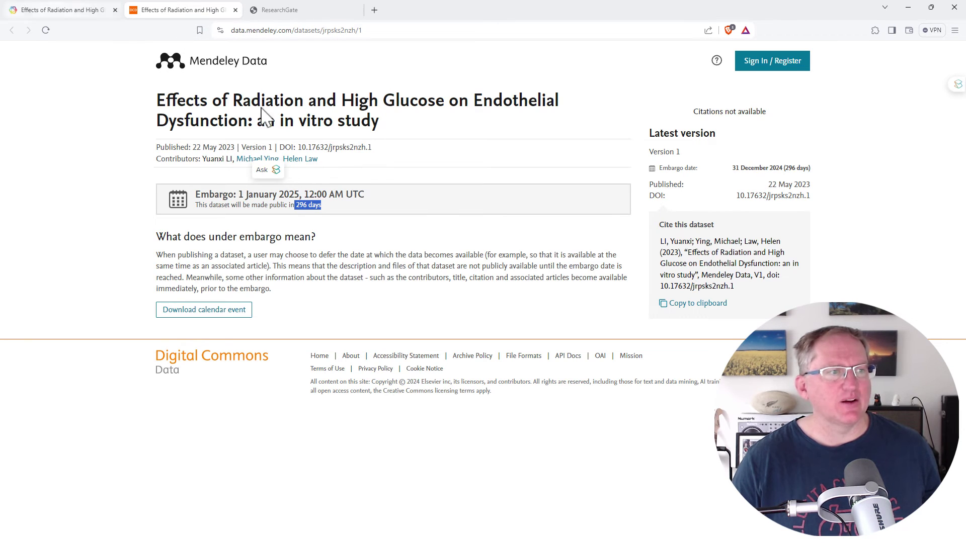
key(ctrl+shift+Tab)
scroll(526, 198, down, 5)
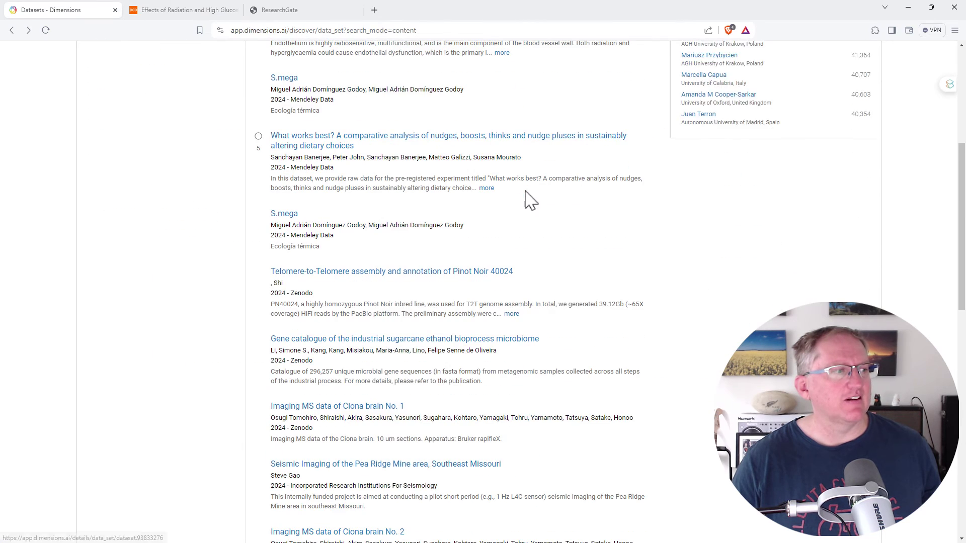
scroll(534, 188, up, 6)
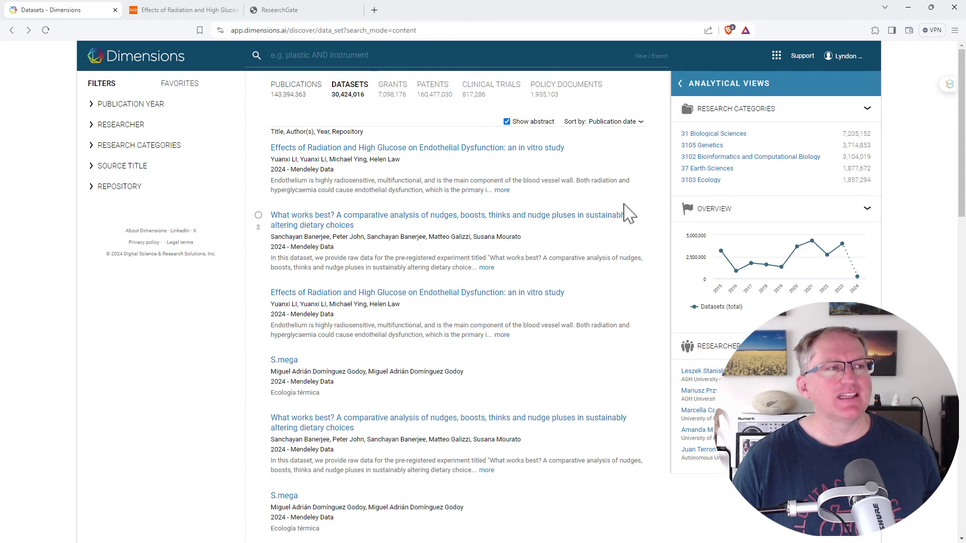
Show the Publications results, listing all 143,394,363 publications sorted by publication date.
click(533, 206)
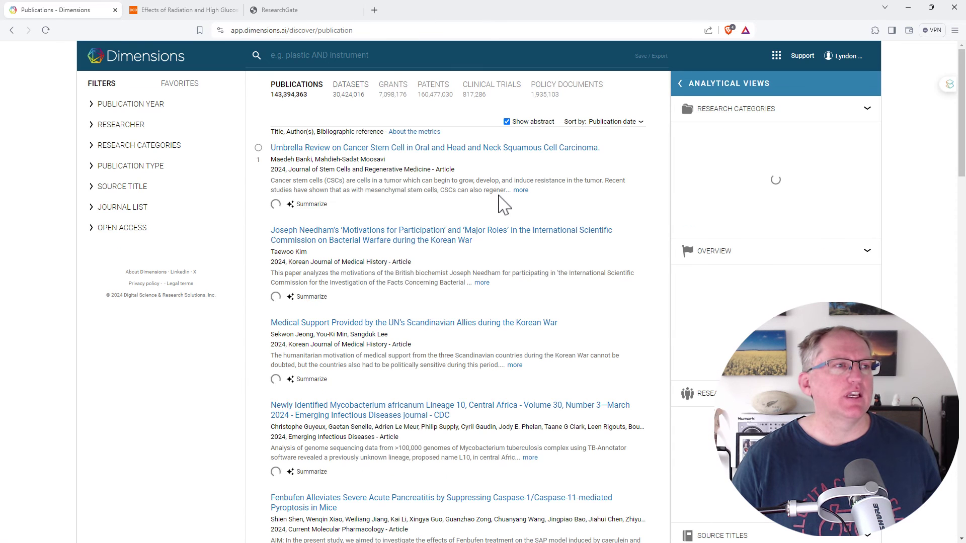